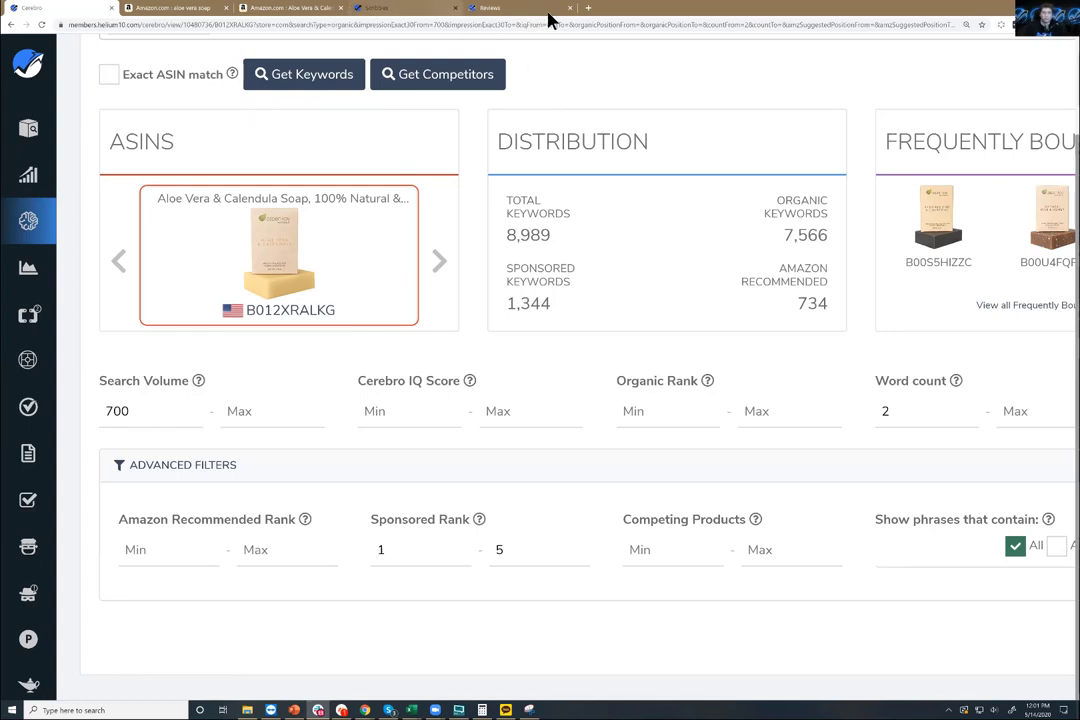
Step: Open helium10.com/gems/ in a new browser tab and bring up the enlarged 2-Step Via Brand form
left_click(587, 10)
type("helium")
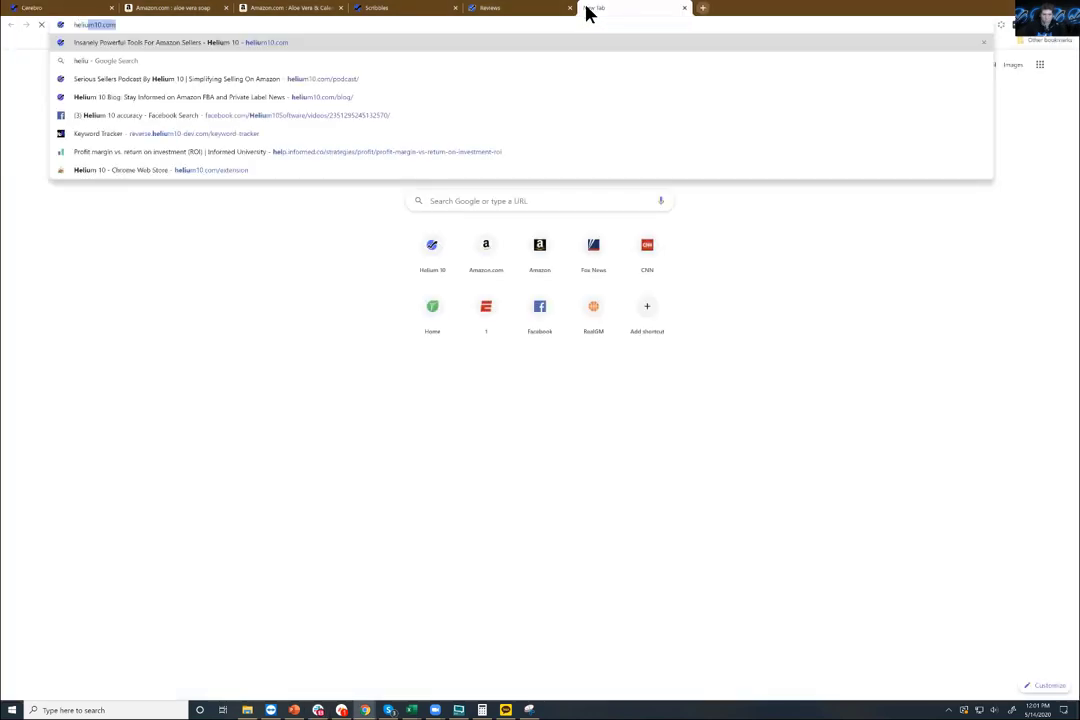
type("10.com/gems/")
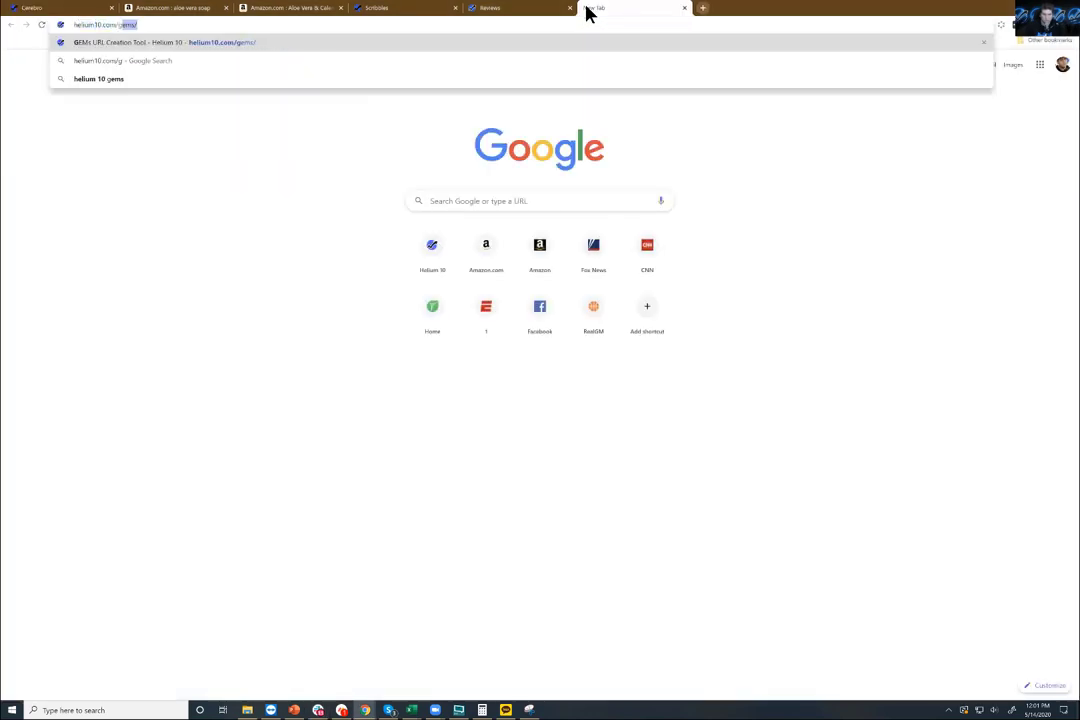
key("Return")
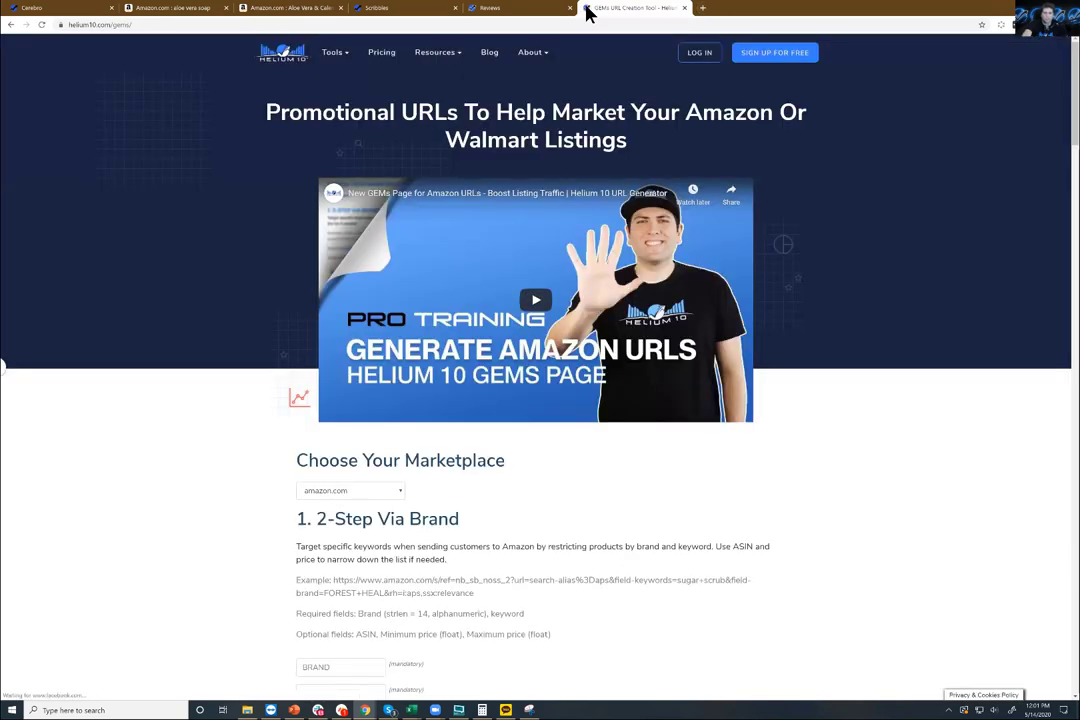
key("Down")
key("Down")
key("Down")
key("Down")
key("Down")
key("Down")
key("ctrl+plus")
key("ctrl+plus")
key("ctrl+plus")
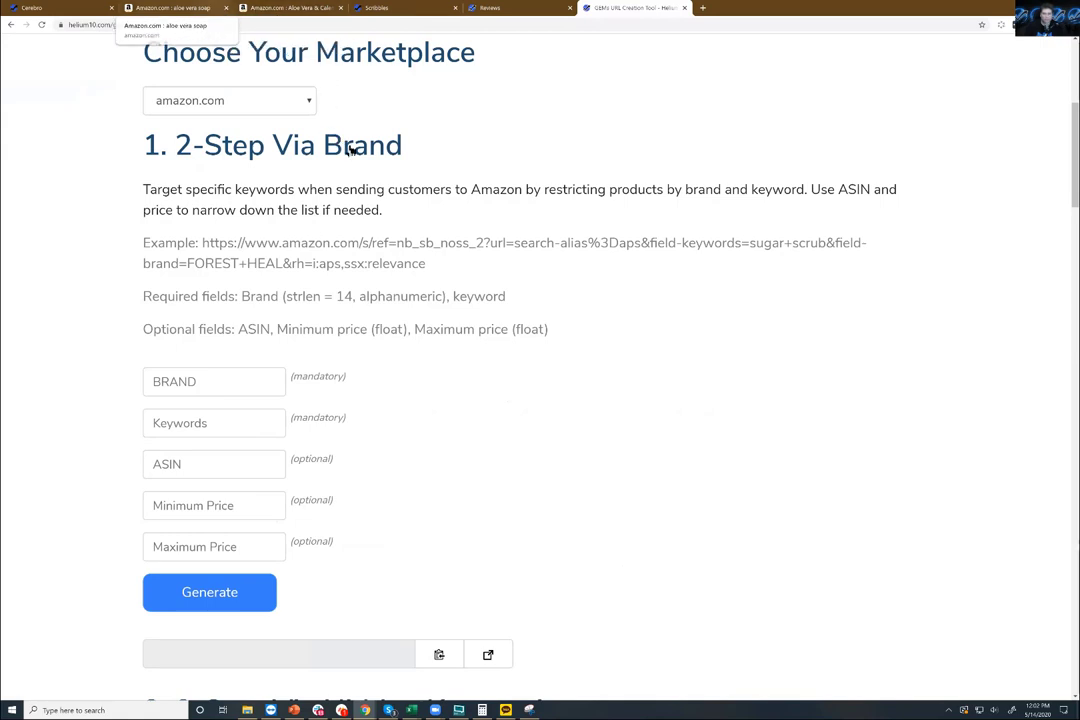
Step: On page 3 of Amazon's aloe vera soap results, open the Art of Sport Activated Charcoal Body Wash listing
key("ctrl+2")
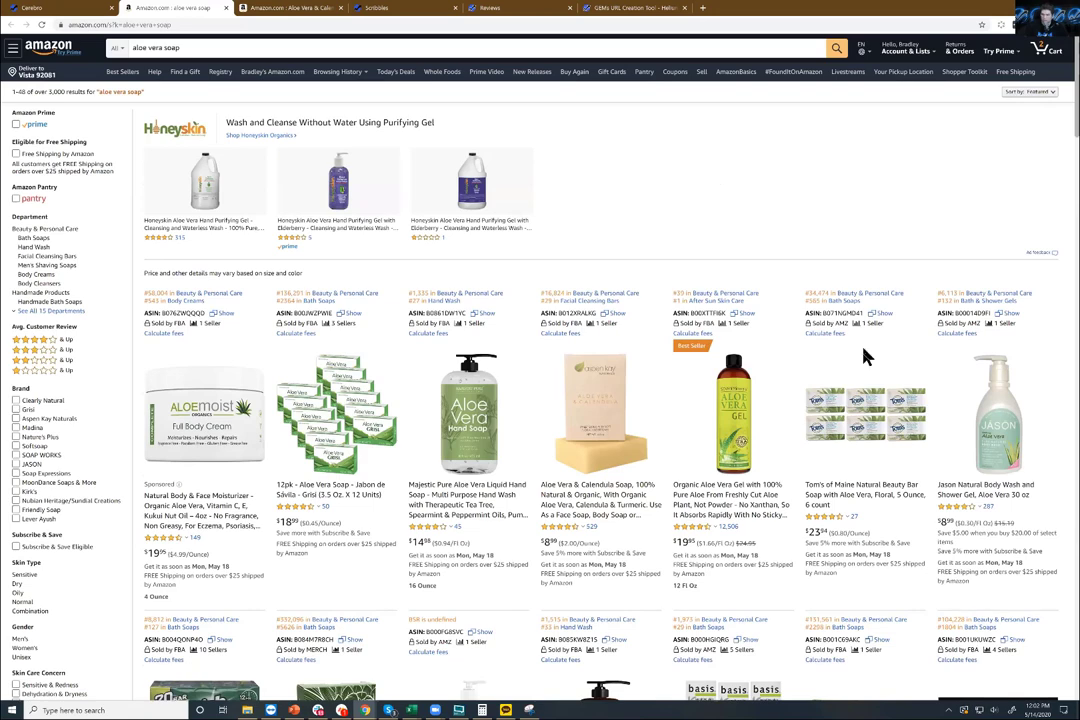
scroll(866, 357, "down", 10)
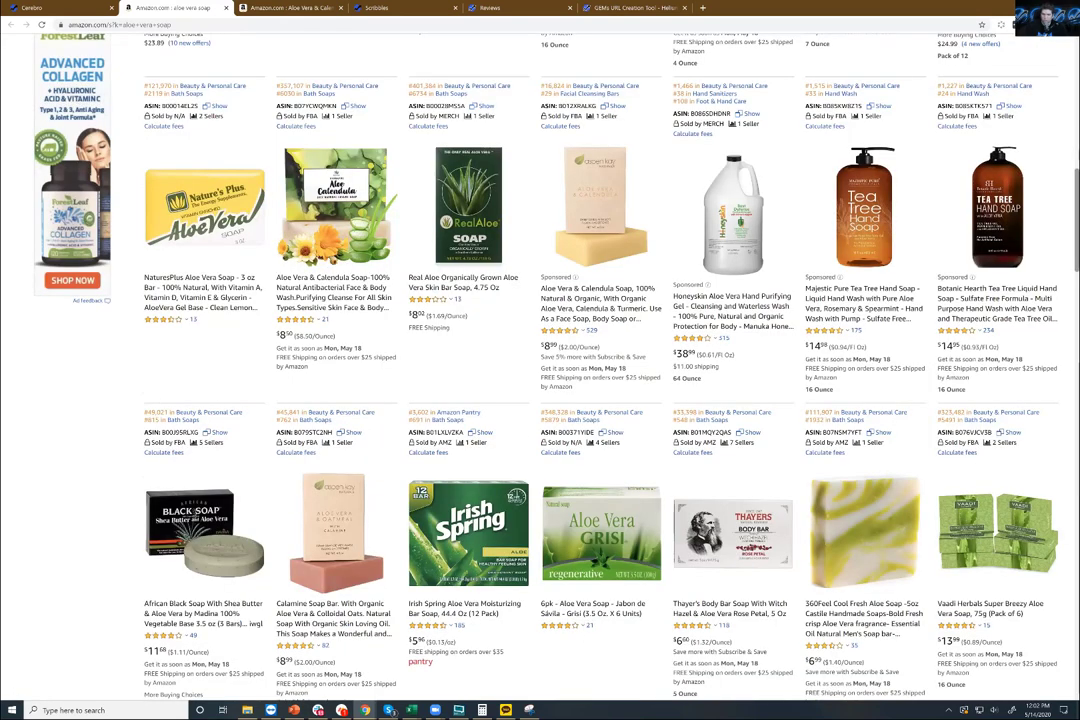
scroll(622, 294, "down", 5)
scroll(687, 285, "down", 10)
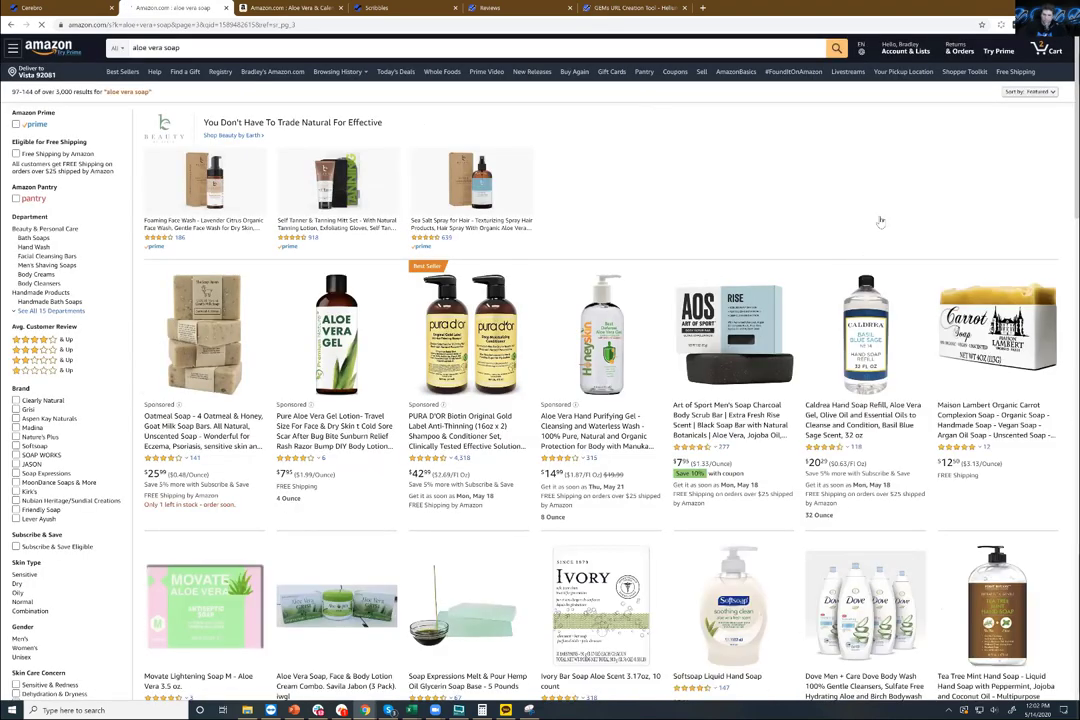
scroll(880, 262, "down", 10)
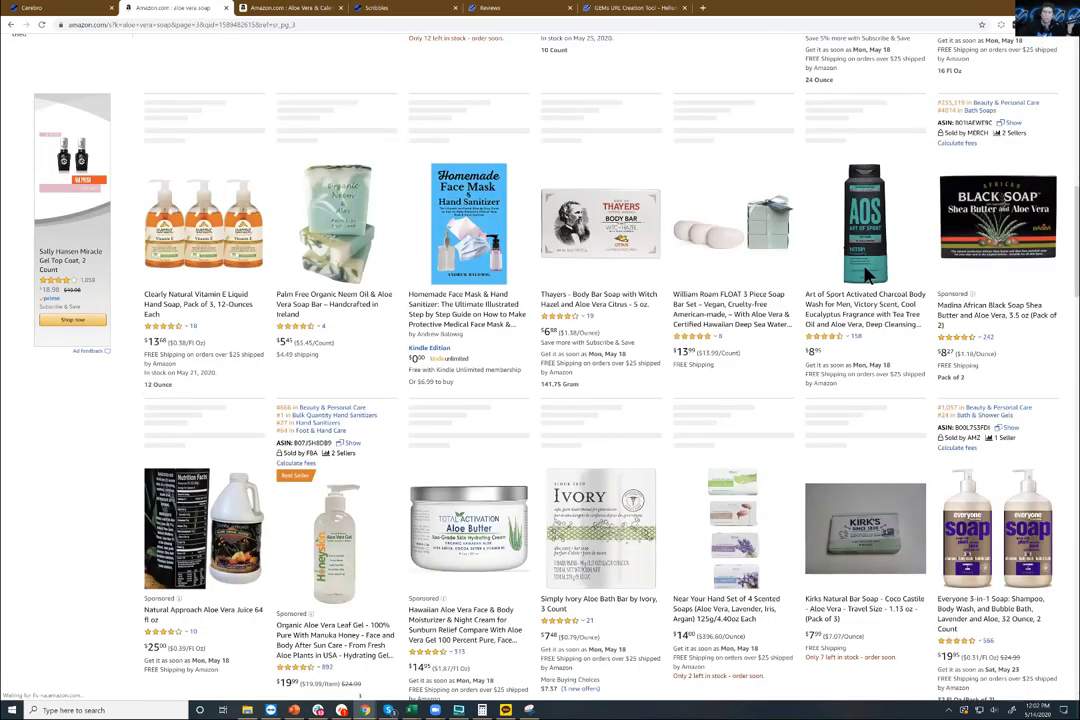
scroll(866, 277, "up", 2)
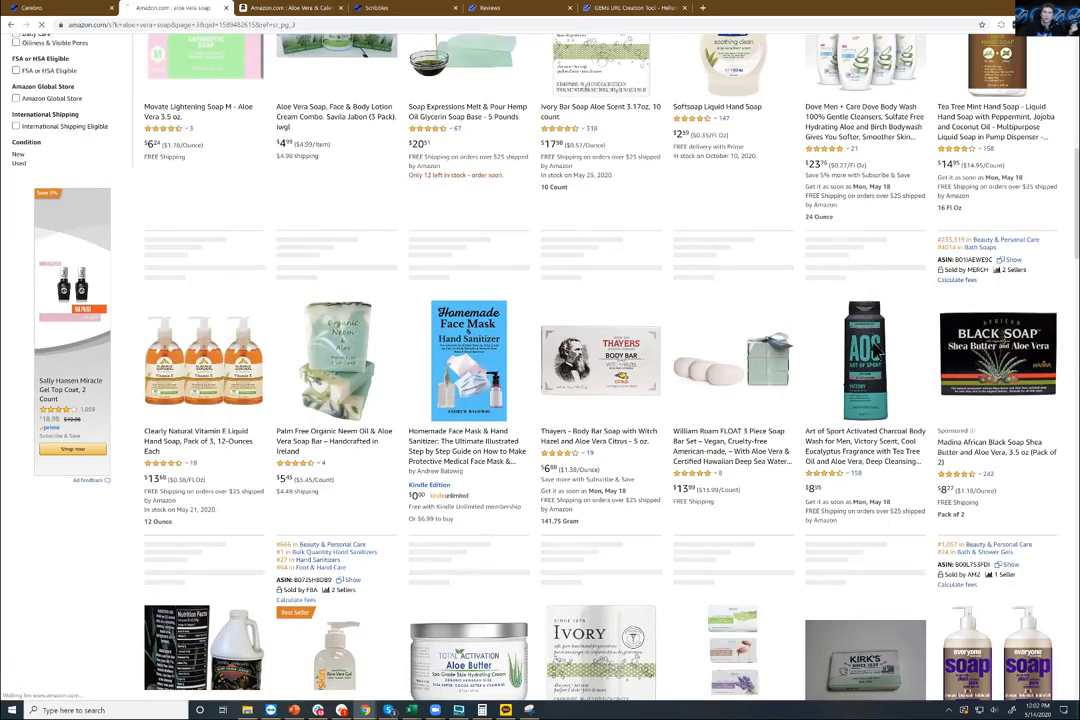
left_click(876, 350)
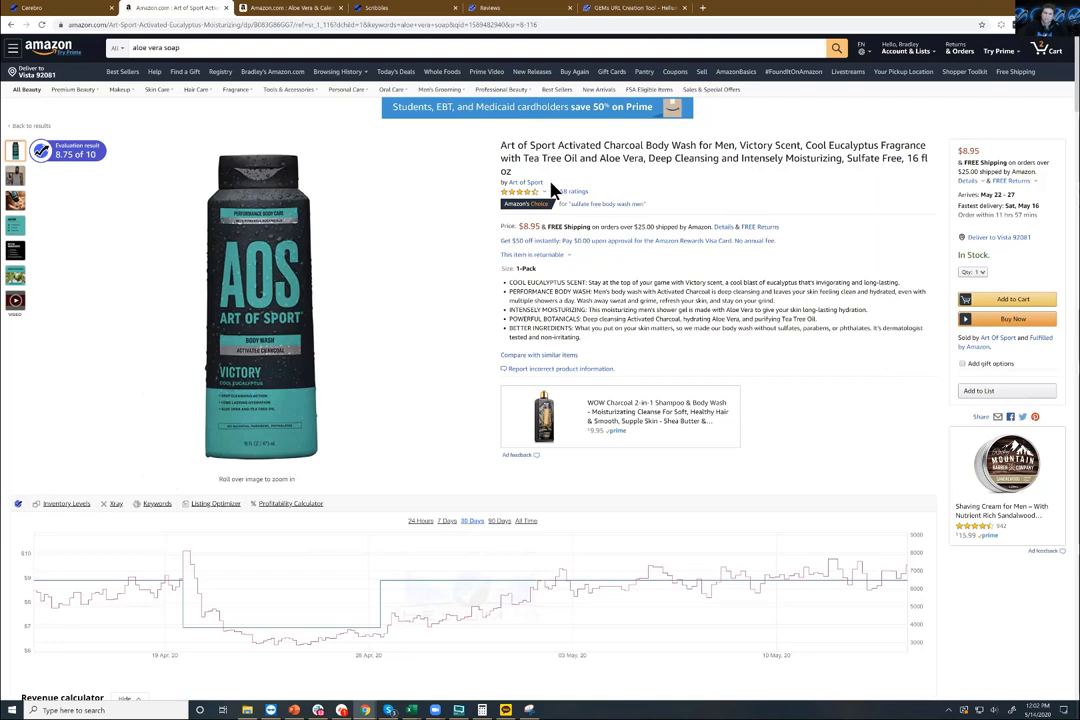
Step: Copy the brand name Art of Sport from the Amazon listing into the brand of the 2-Step Via Brand form
left_click_drag(545, 183, 511, 185)
key("ctrl+c")
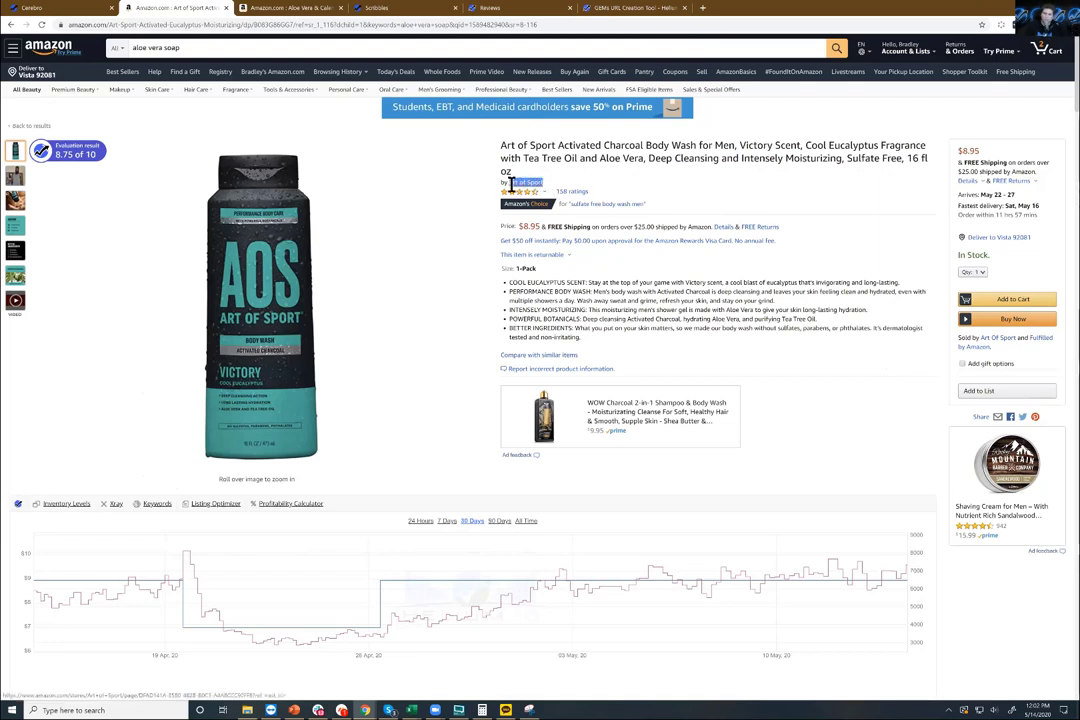
mouse_move(543, 192)
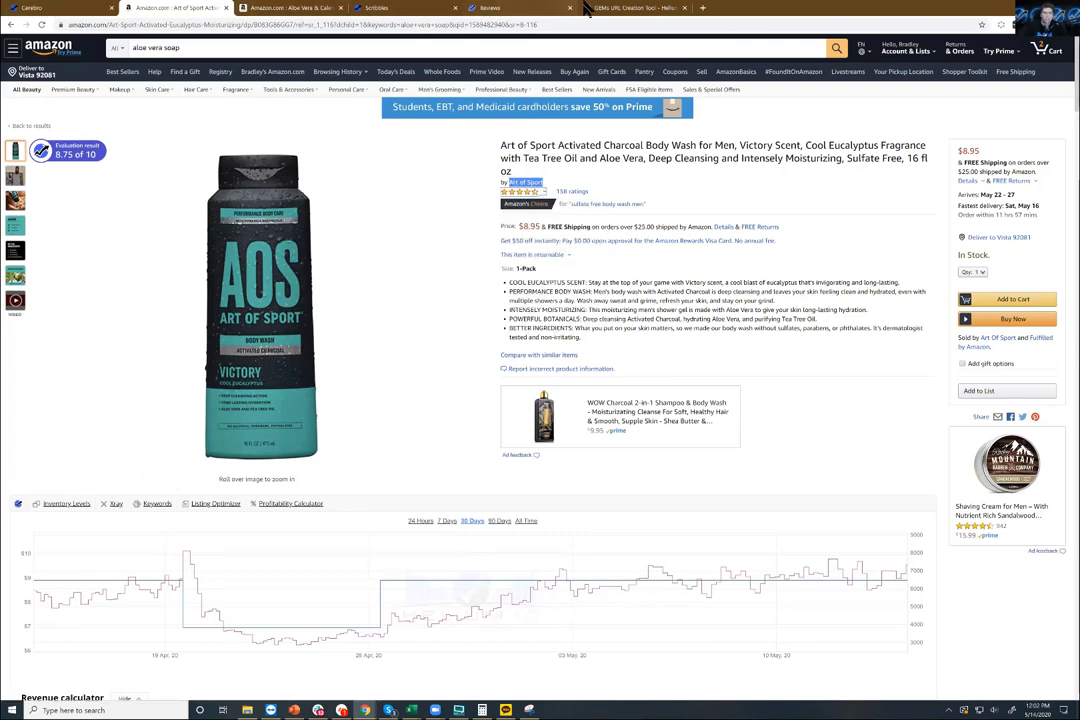
left_click(614, 8)
left_click(150, 381)
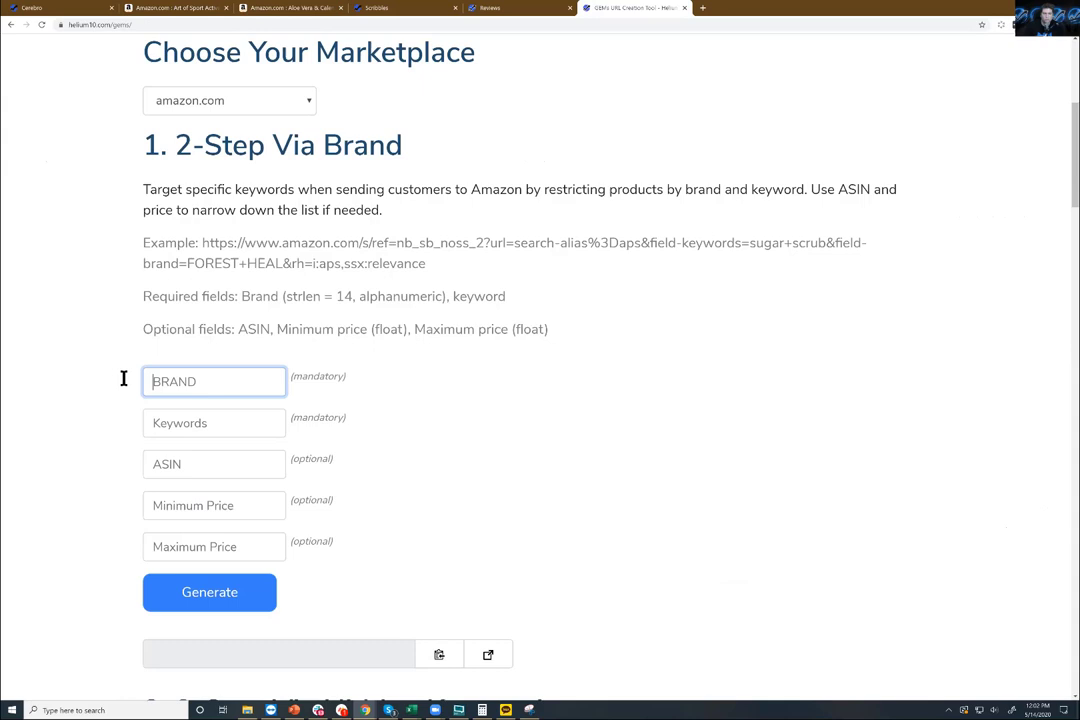
key("ctrl+v")
Step: Copy the Amazon search phrase aloe vera soap into the 2-Step Via Brand keywords and generate the URL
left_click(224, 427)
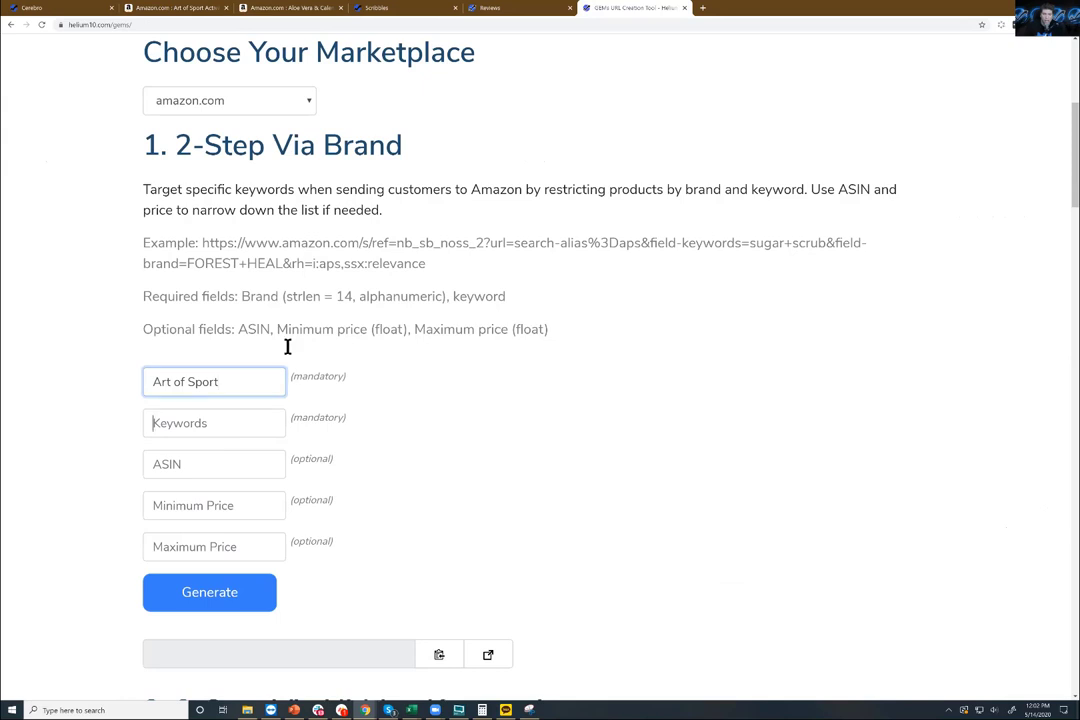
left_click(195, 8)
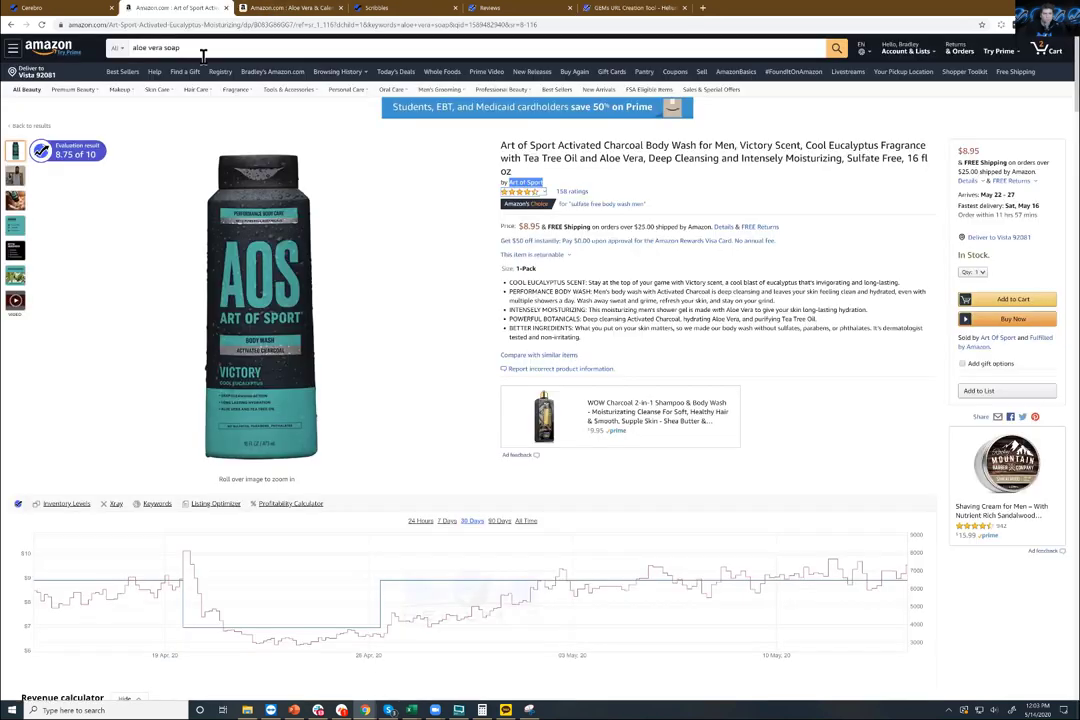
triple_click(148, 47)
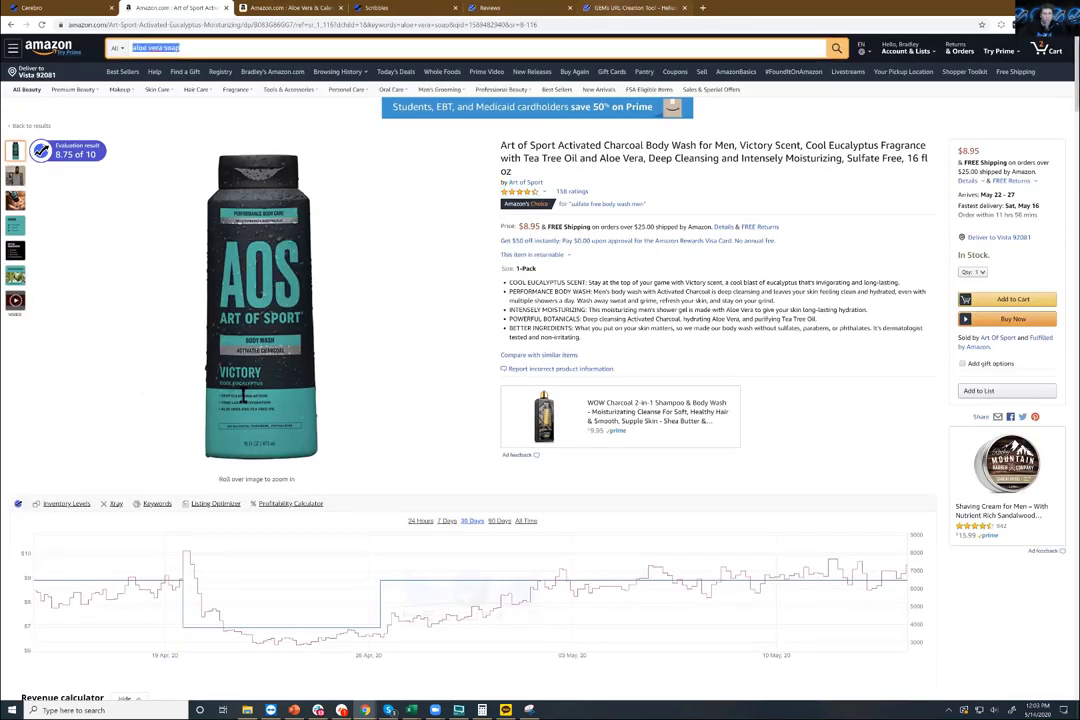
key("ctrl+c")
key("ctrl+9")
key("ctrl+v")
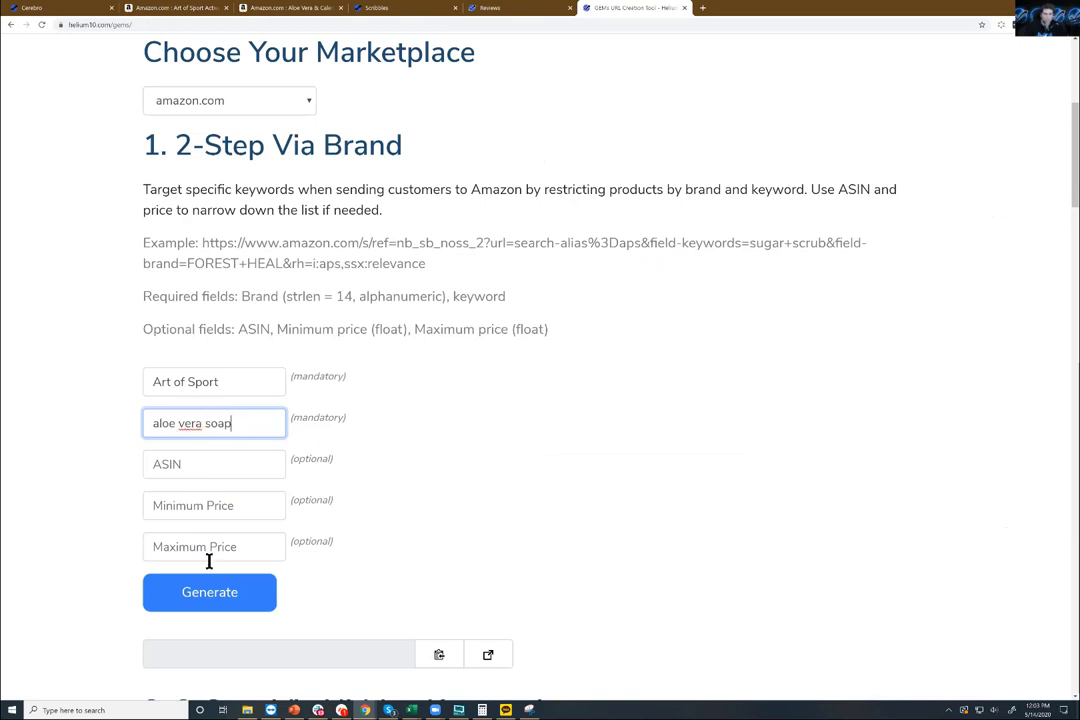
left_click(240, 592)
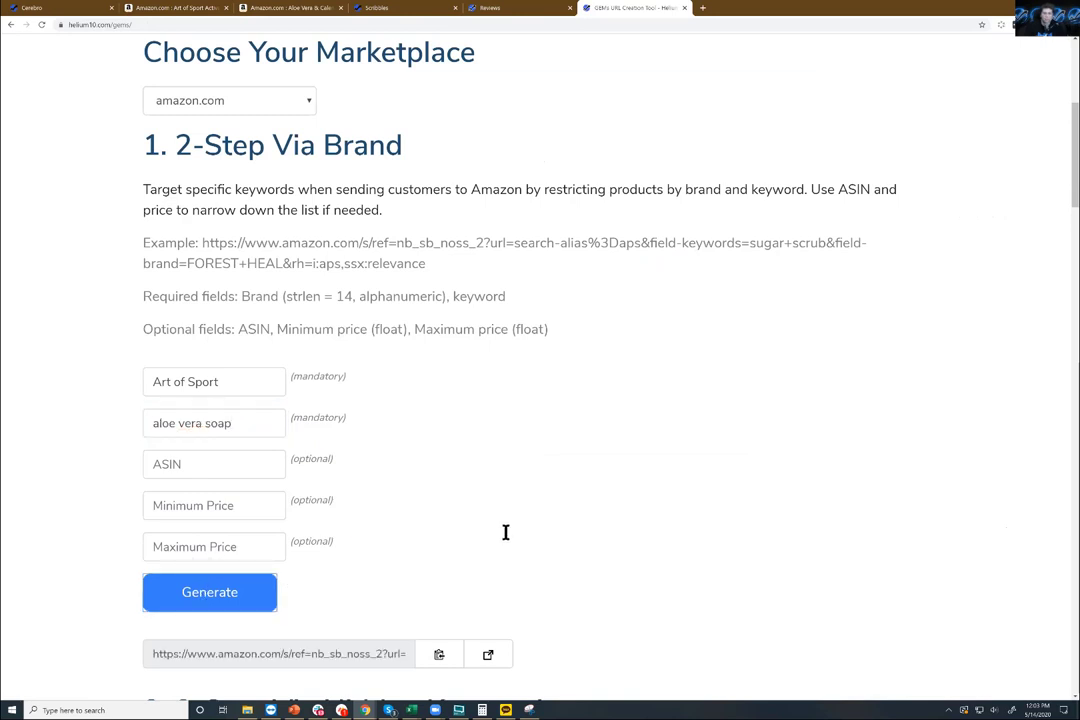
Step: Open the generated 2-Step Via Brand URL in a new tab
scroll(505, 532, "left", 3)
scroll(506, 539, "down", 2)
scroll(715, 551, "up", 1)
scroll(607, 399, "down", 2)
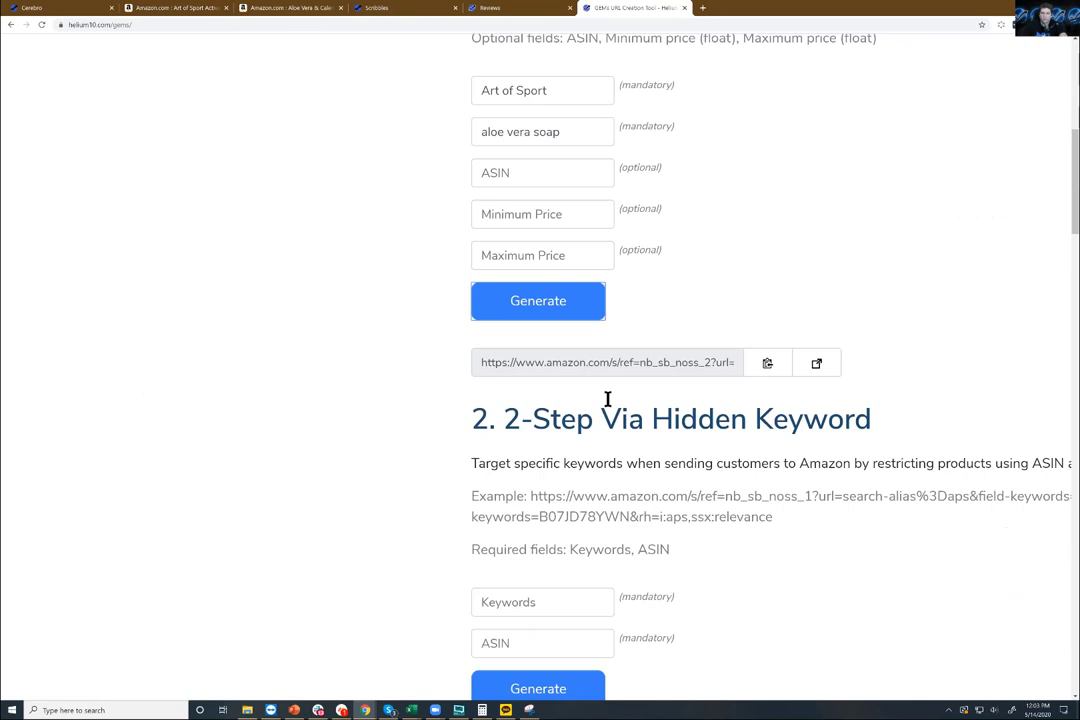
scroll(607, 399, "up", 2)
left_click(554, 362)
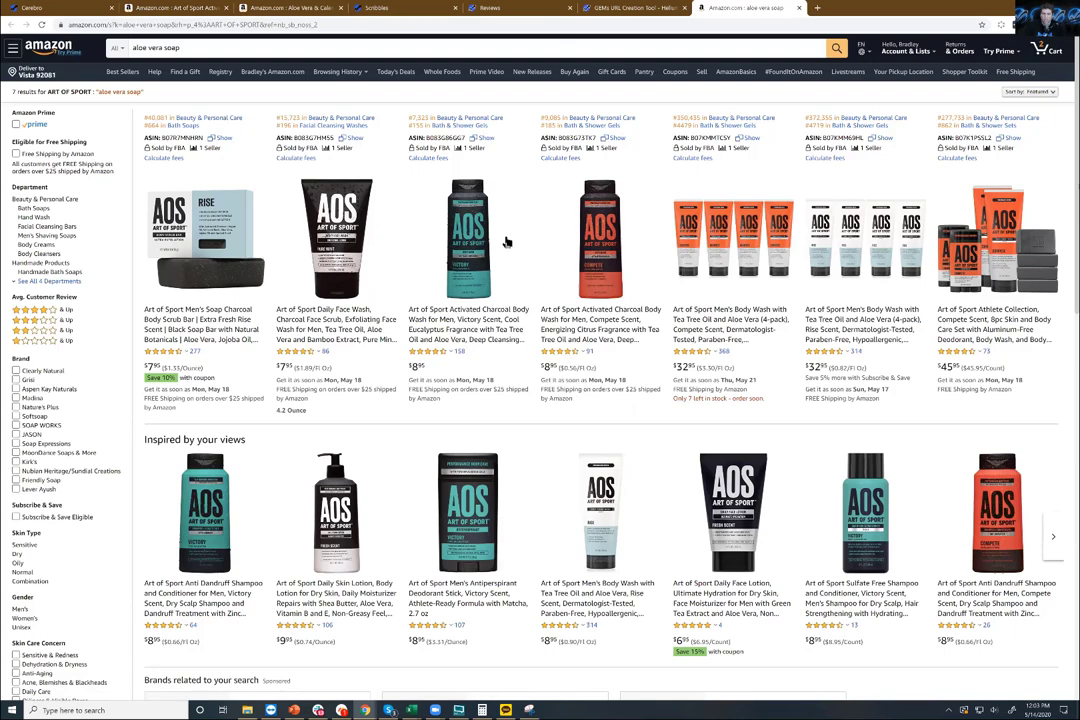
Step: Copy the Victory body wash's ASIN B083G86GG7 into the 2-Step Via Brand form and regenerate the URL
double_click(446, 137)
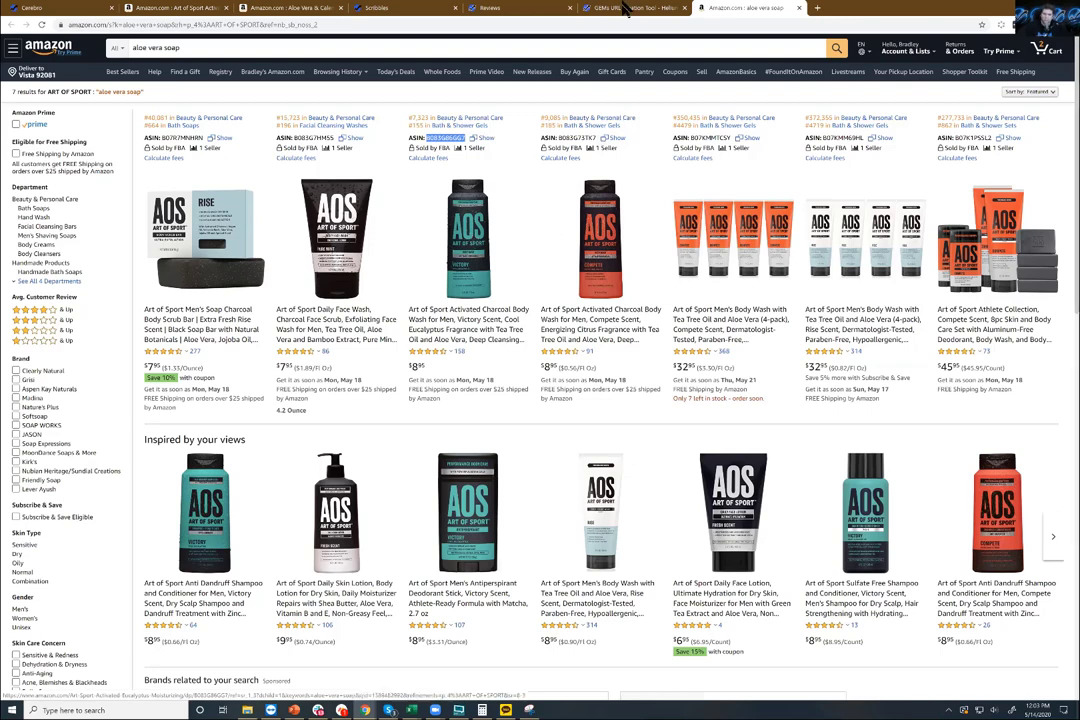
key("ctrl+shift+Tab")
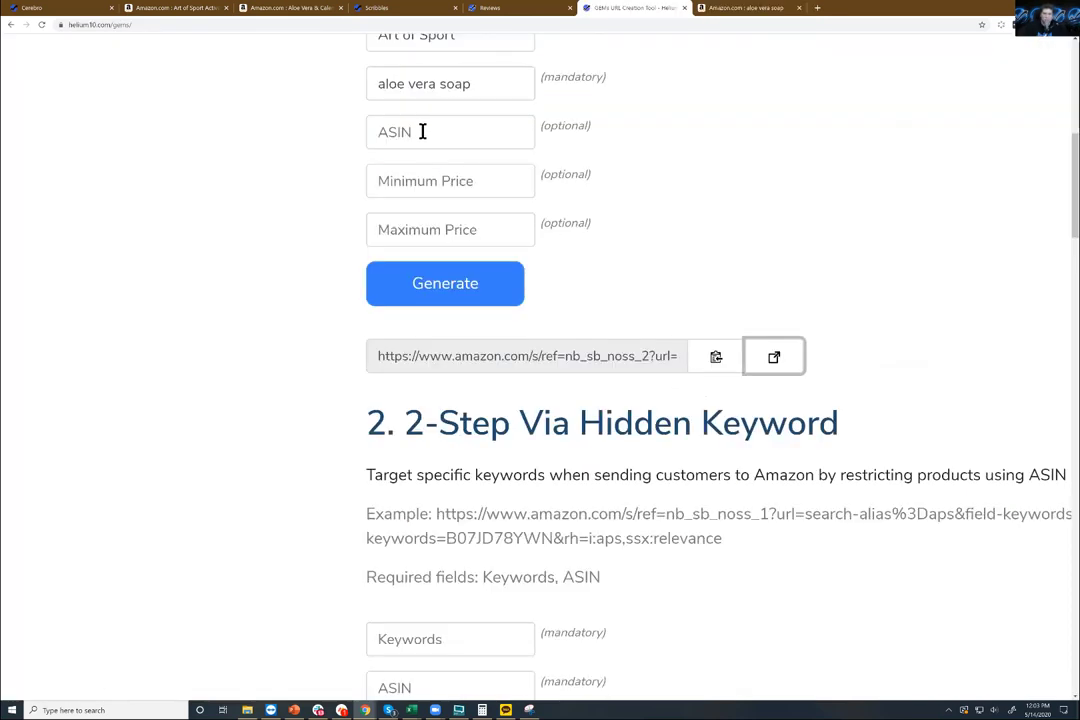
left_click(422, 131)
key("ctrl+v")
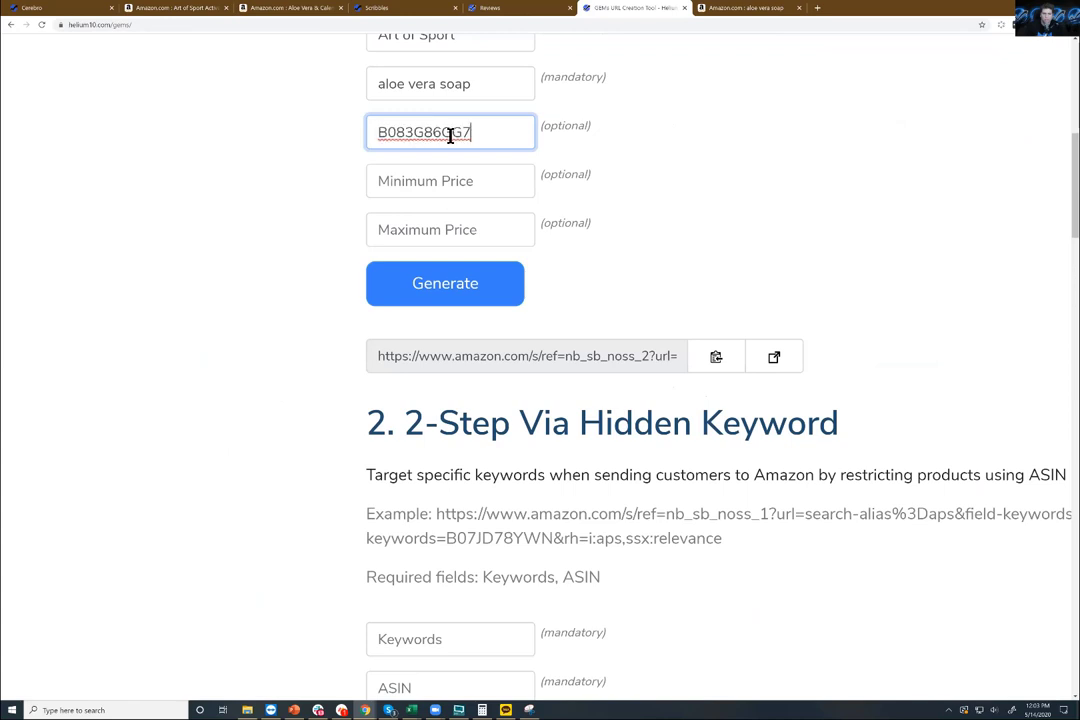
left_click(455, 290)
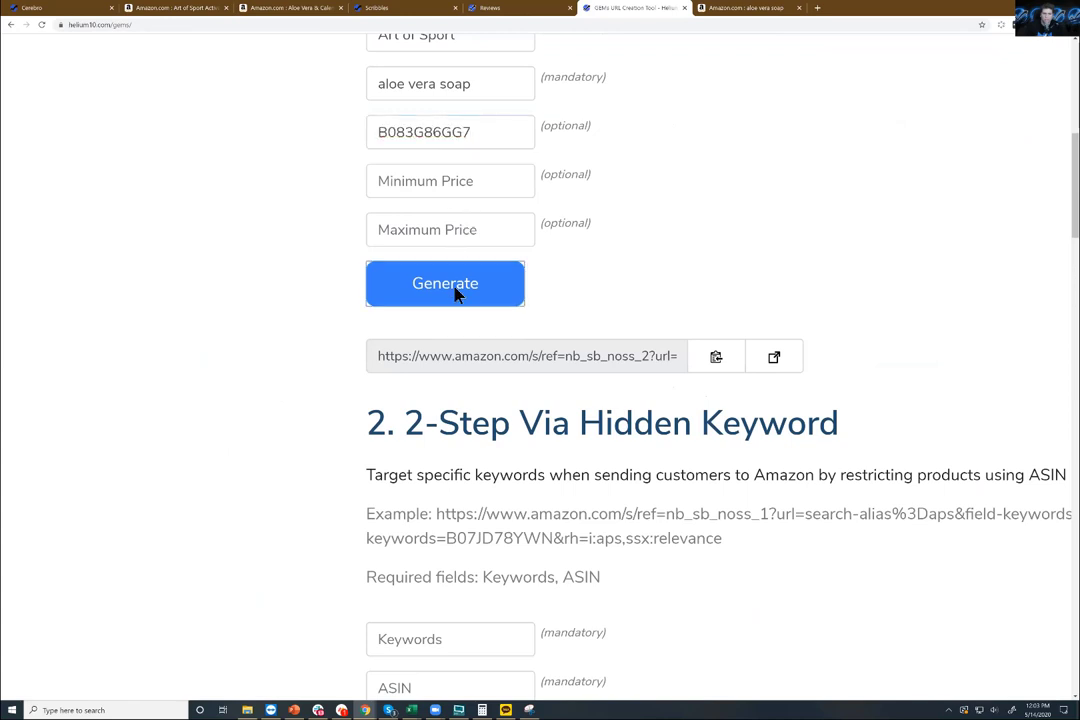
Step: Open the regenerated URL and examine the search phrase and product listing on the Amazon results page
left_click(783, 366)
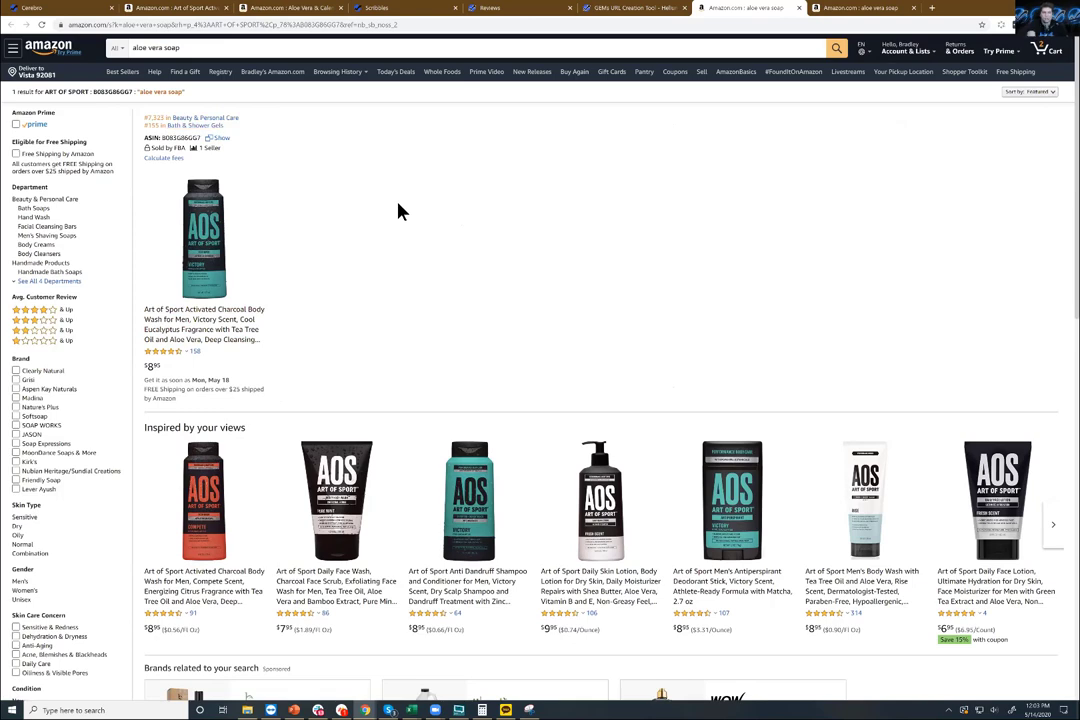
key("ctrl+plus")
key("ctrl+plus")
key("ctrl+plus")
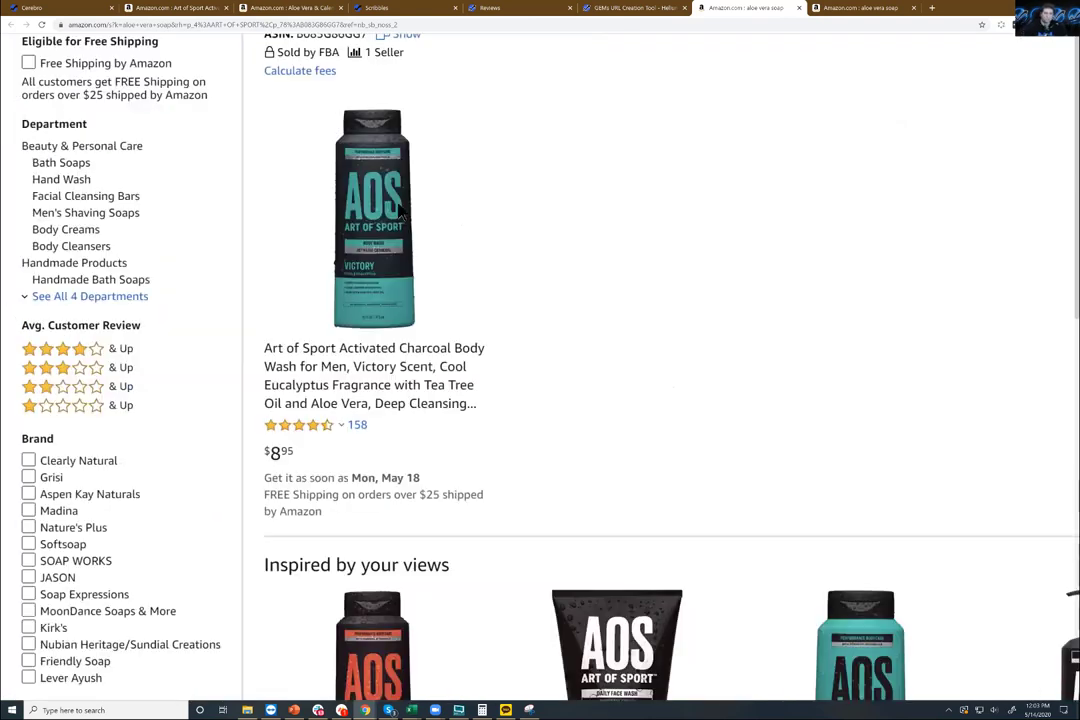
key("ctrl+minus")
scroll(234, 77, "up", 3)
left_click(328, 62)
key("ctrl+a")
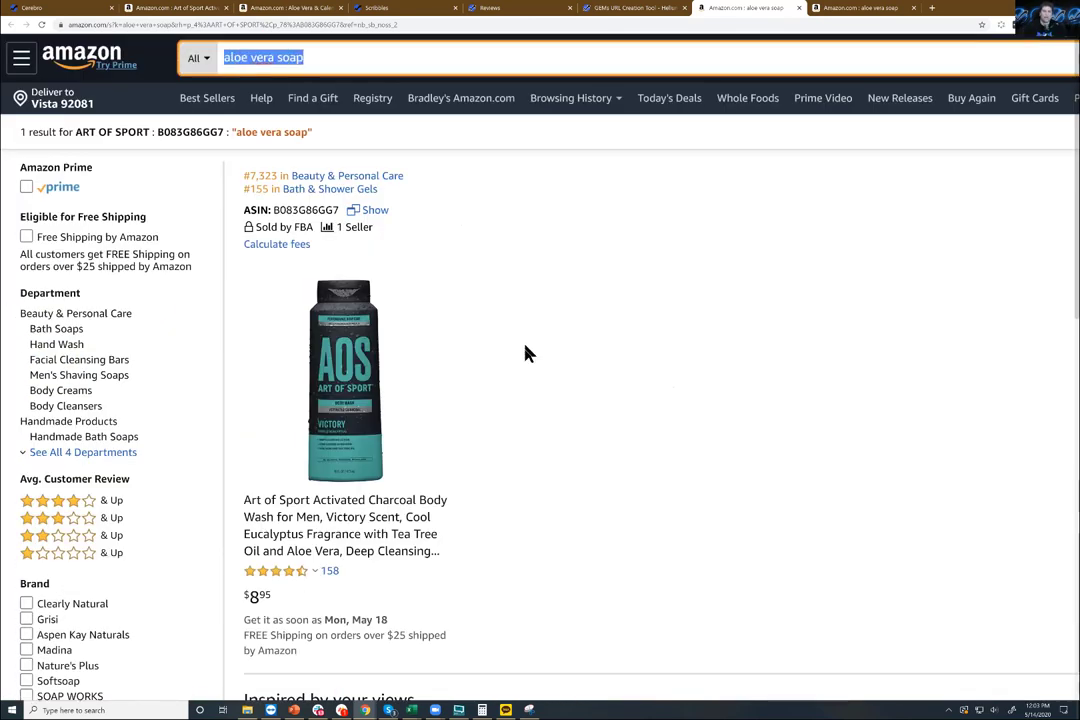
left_click(533, 355)
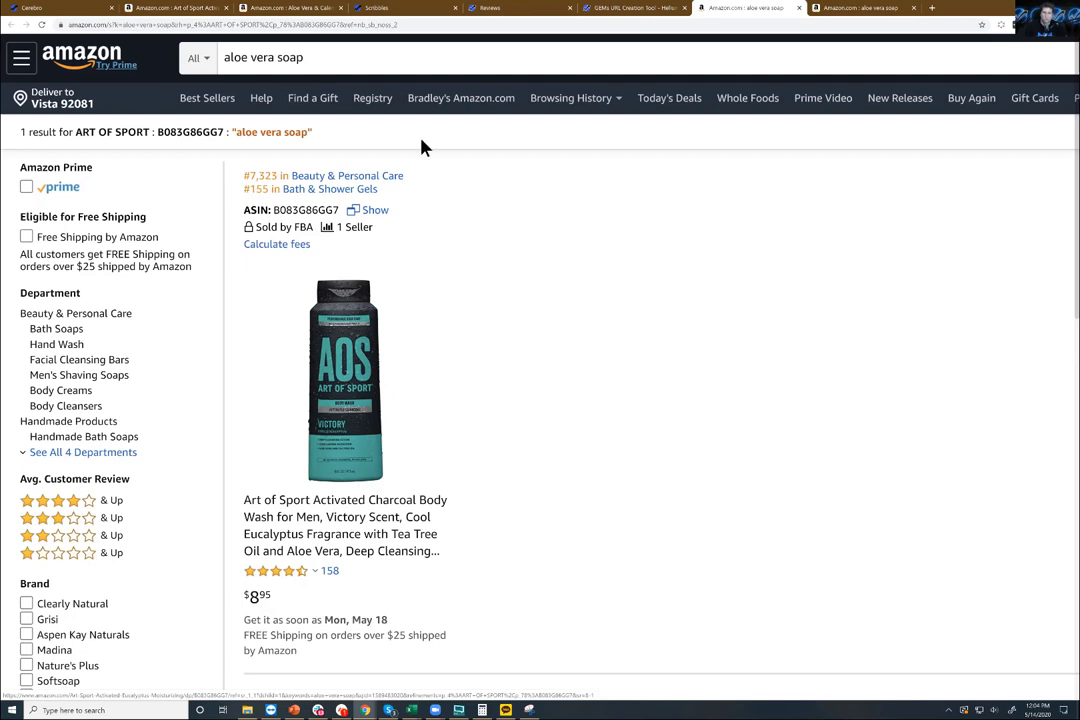
Step: Return to the GEMs page and review the 2-Step Via Hidden Keyword and 2-Step Via Field-ASIN sections
left_click(617, 12)
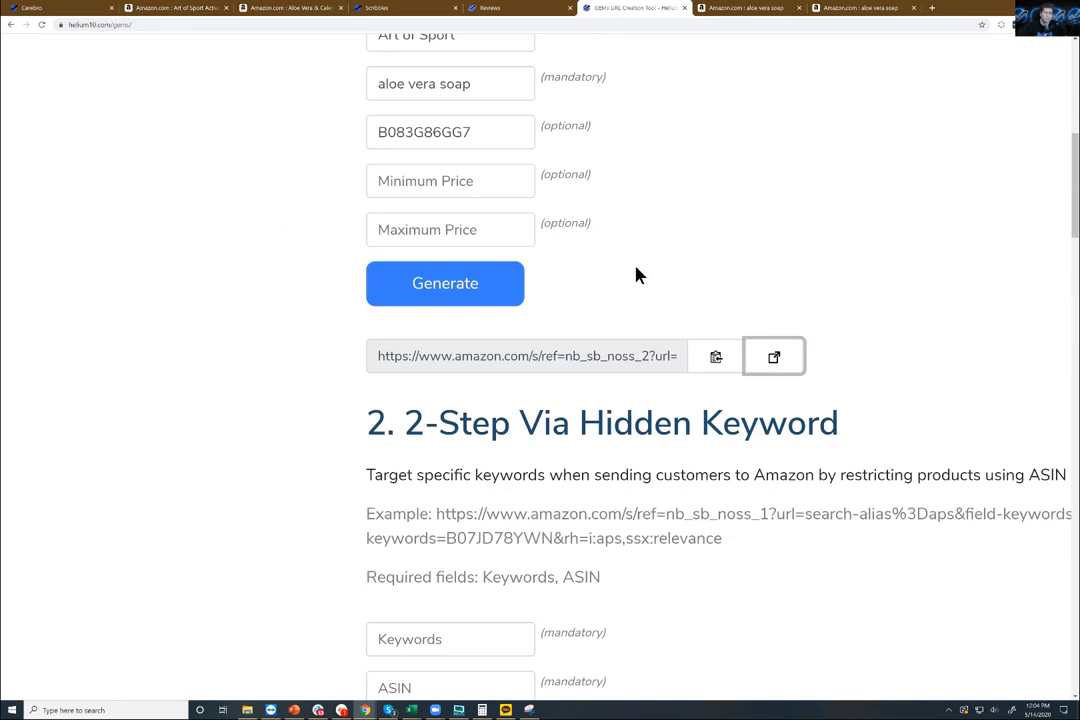
scroll(644, 312, "left", 4)
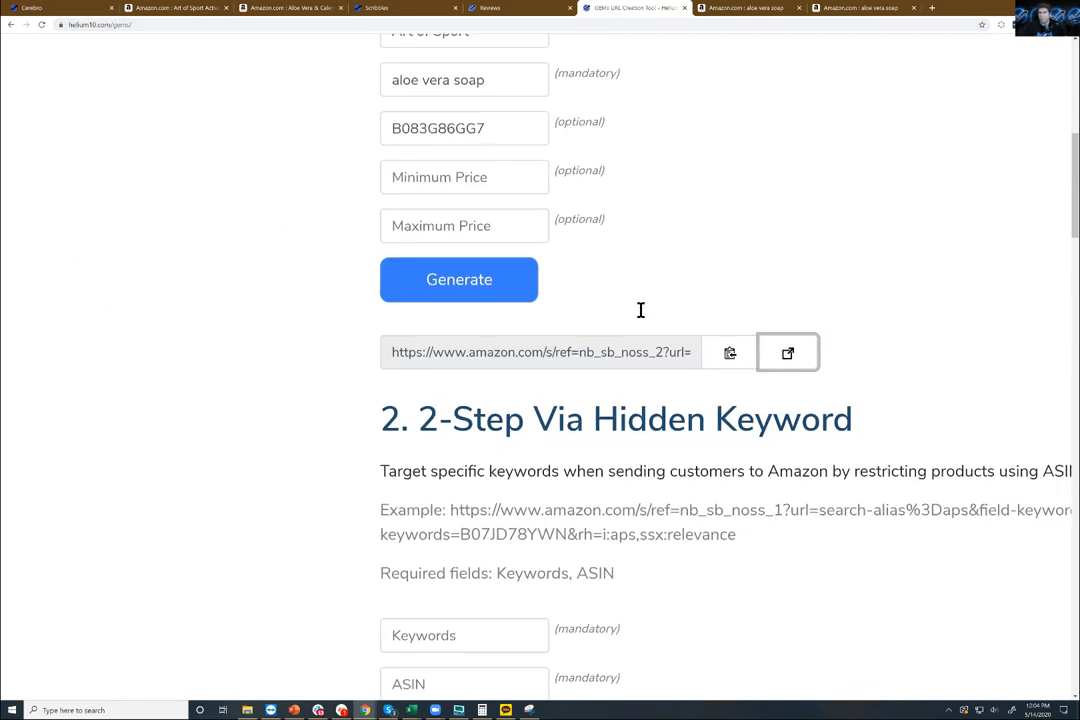
key("ctrl+minus")
key("ctrl+minus")
key("ctrl+minus")
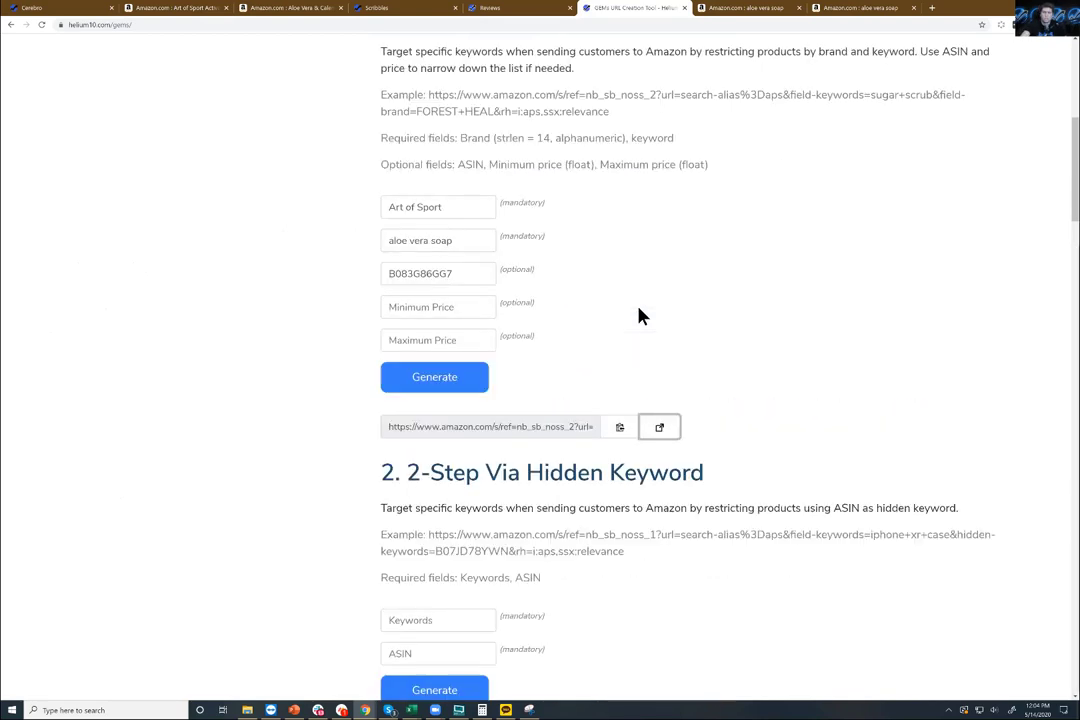
scroll(643, 316, "down", 3)
scroll(643, 316, "up", 1)
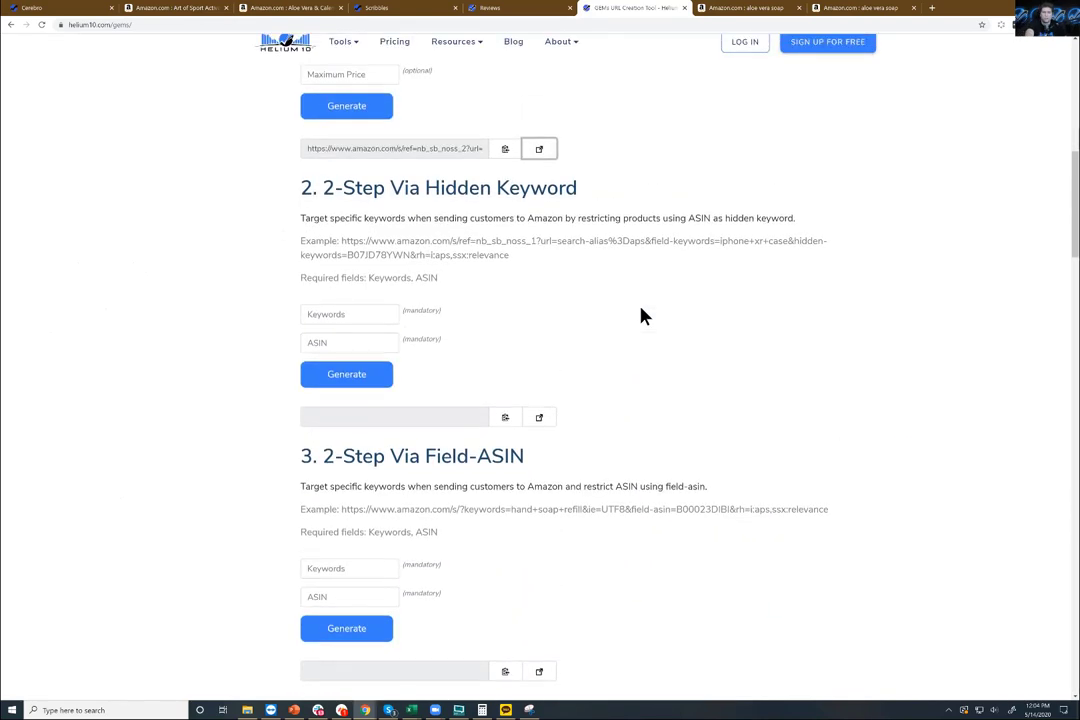
scroll(643, 316, "up", 5, "ctrl")
scroll(643, 316, "down", 4, "ctrl")
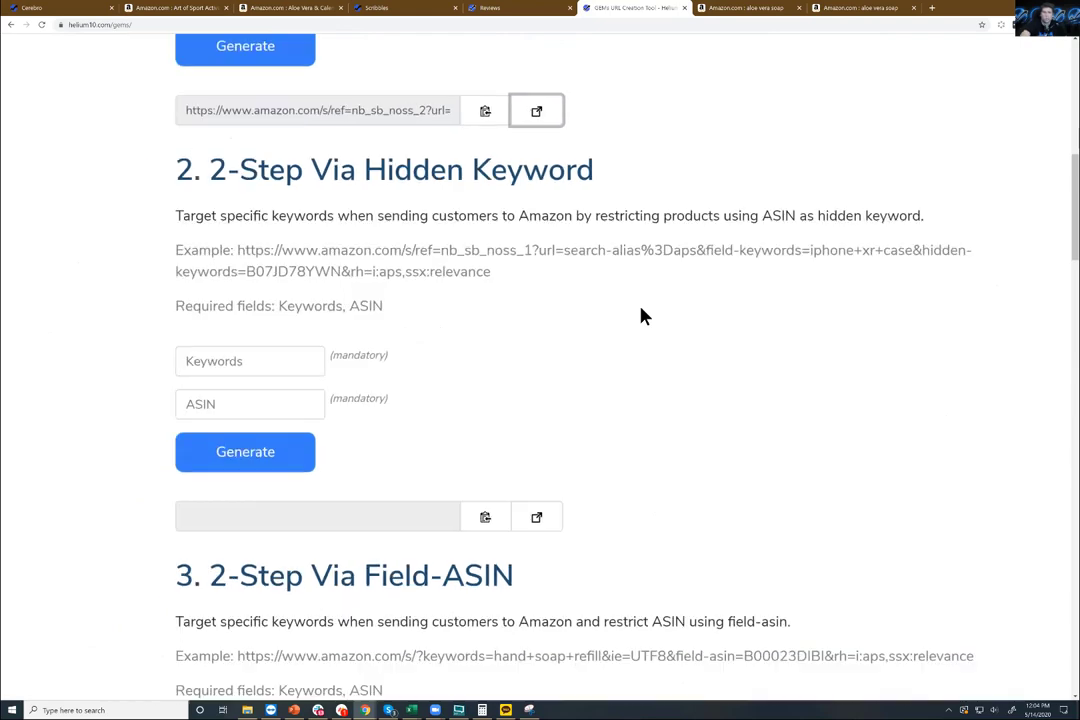
scroll(643, 316, "down", 2)
scroll(643, 316, "up", 5, "ctrl")
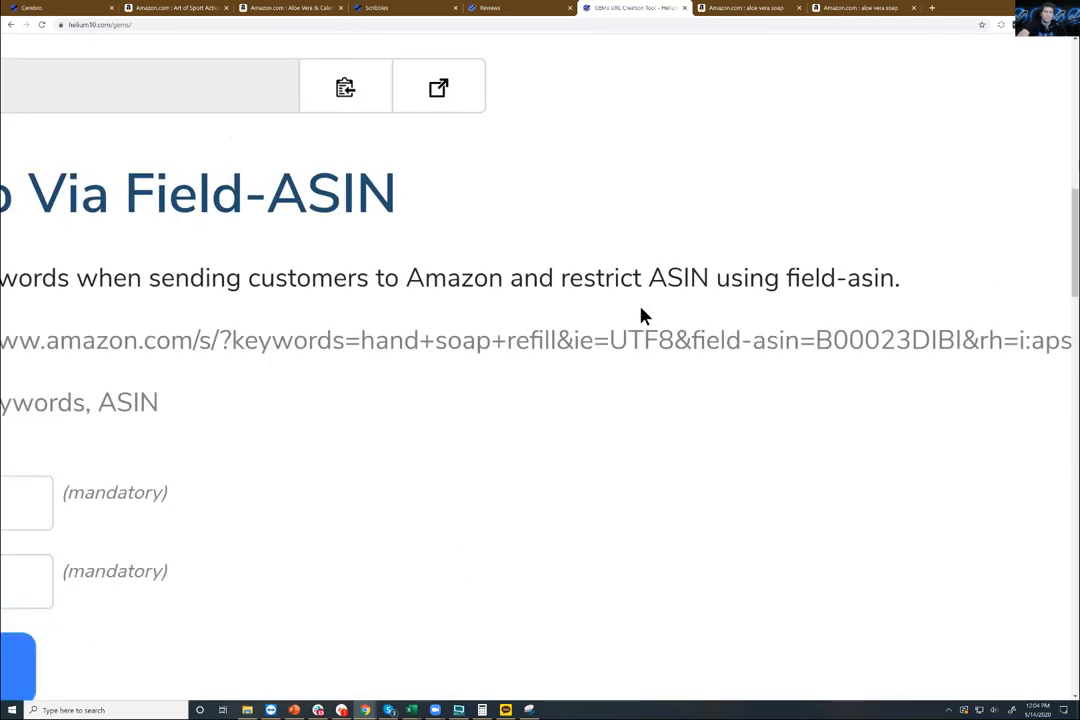
scroll(643, 316, "down", 5, "ctrl")
Step: Review the Canonical URL, Add To Cart and Buy Together sections, including the Buy Together ASIN and quantity fields
scroll(643, 316, "down", 5)
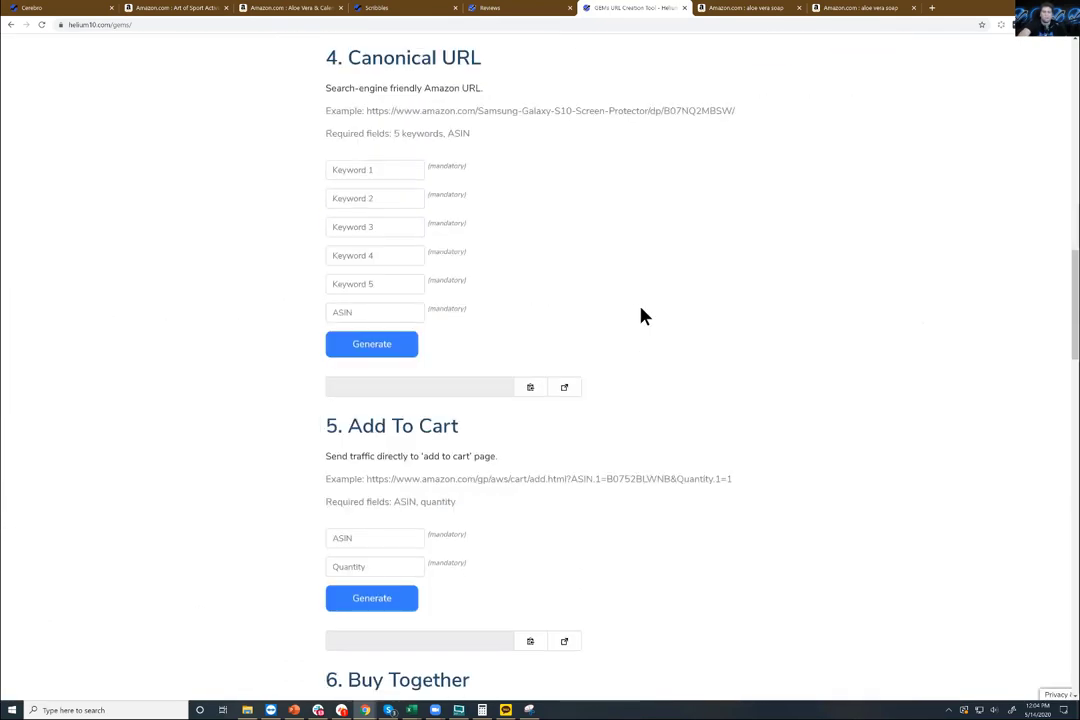
scroll(643, 316, "down", 6)
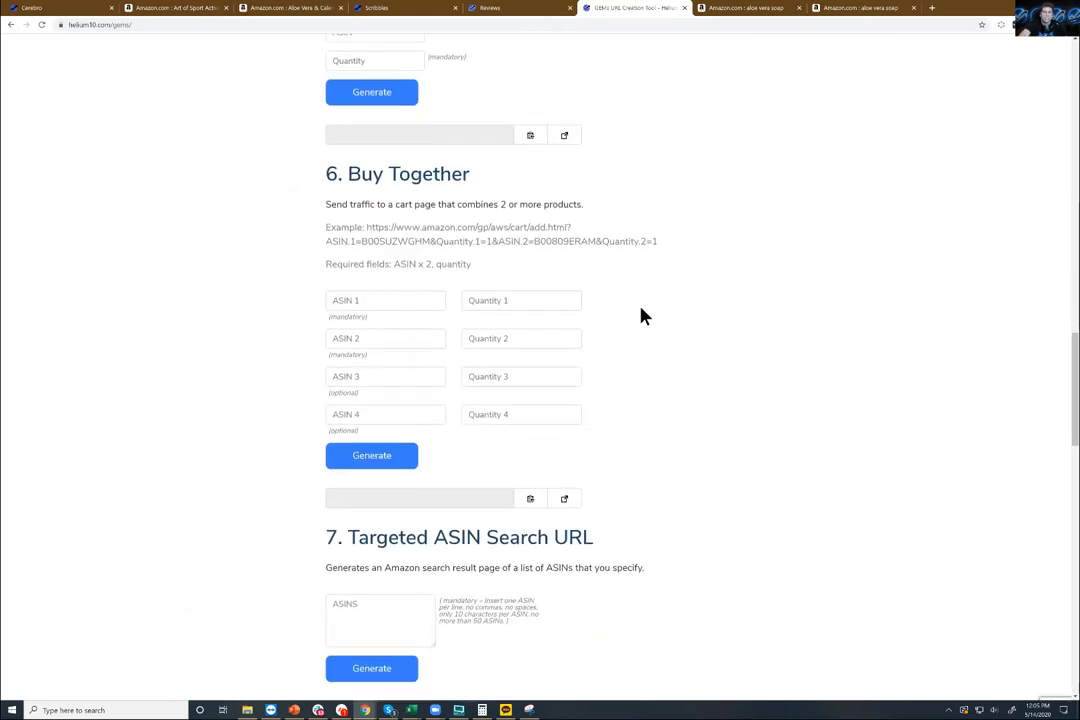
scroll(643, 316, "up", 4)
scroll(643, 316, "down", 2)
scroll(643, 316, "up", 4, "ctrl")
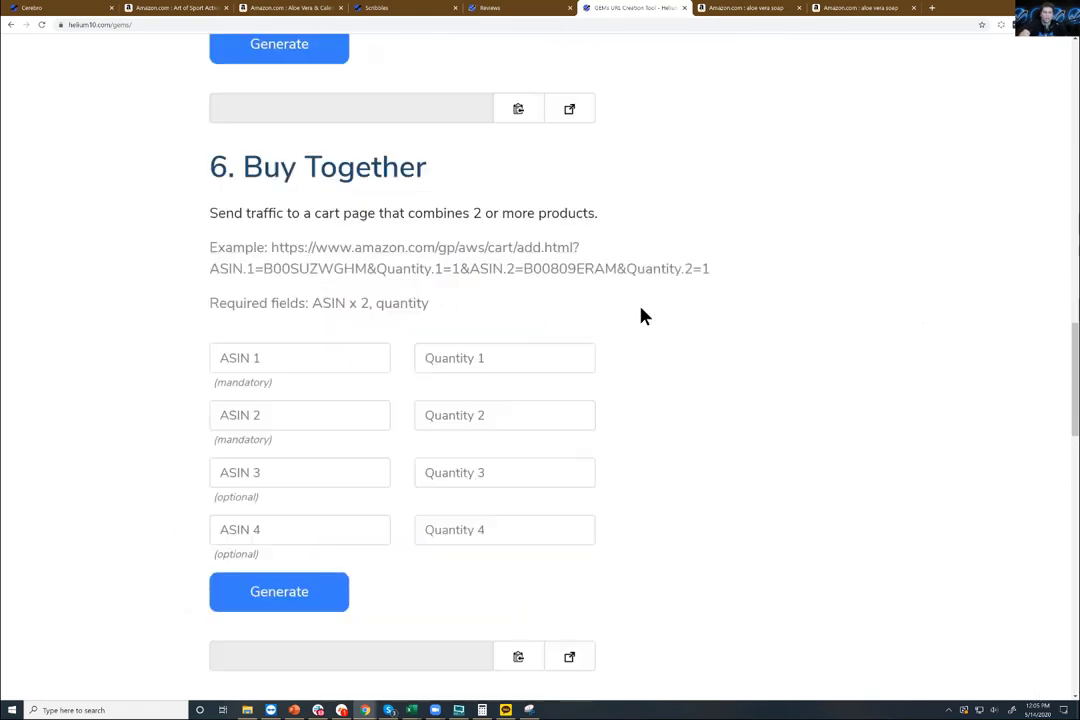
scroll(643, 316, "up", 1, "ctrl")
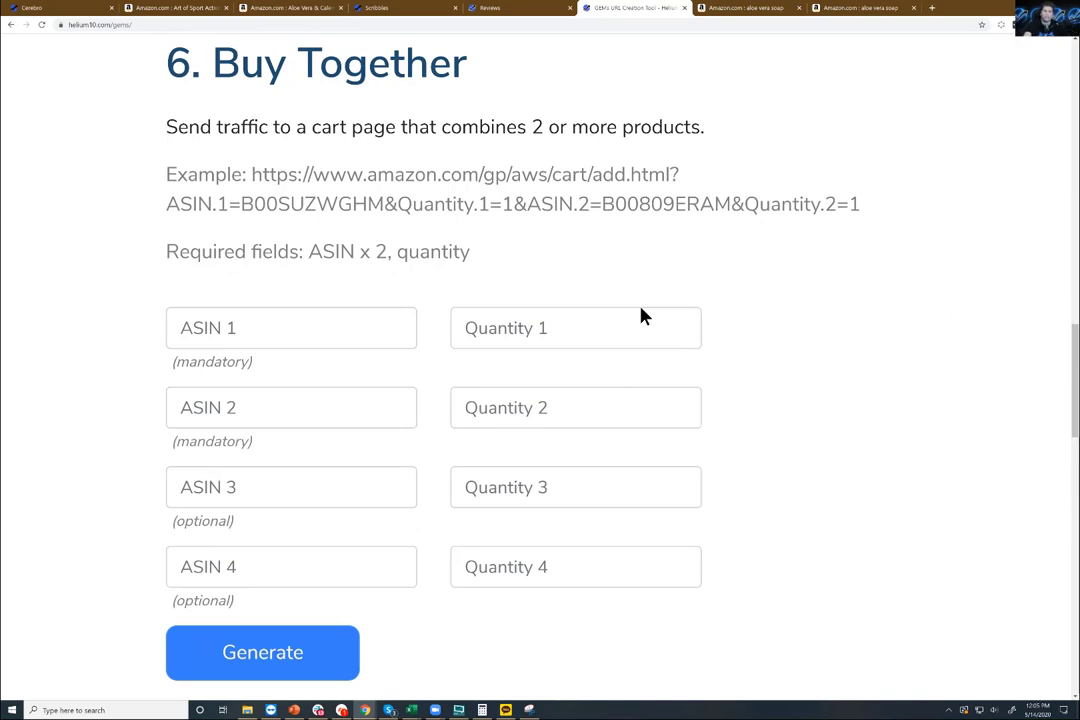
key("ctrl+minus")
key("ctrl+minus")
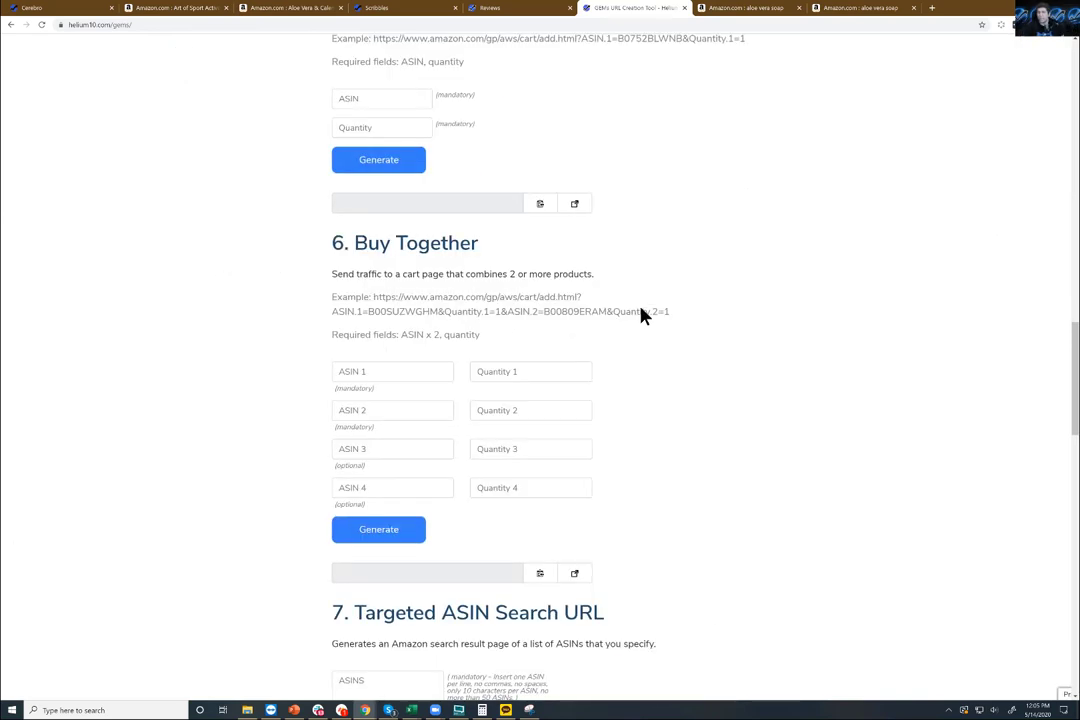